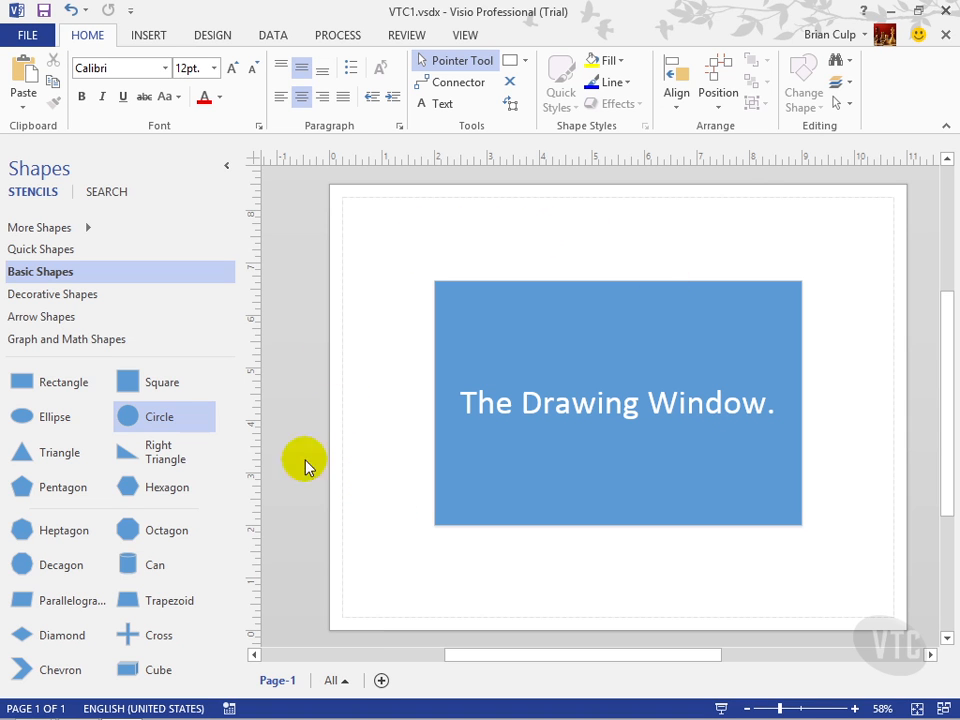
- Place a circle from Basic Shapes below the rectangle near its lower-right corner and shrink it to 0.75 in
{"action": "mouse_move", "coordinate": [156, 417]}
{"action": "left_mouse_down"}
{"action": "mouse_move", "coordinate": [493, 514]}
{"action": "mouse_move", "coordinate": [750, 572]}
{"action": "mouse_move", "coordinate": [784, 564]}
{"action": "mouse_move", "coordinate": [720, 562]}
{"action": "left_mouse_up"}
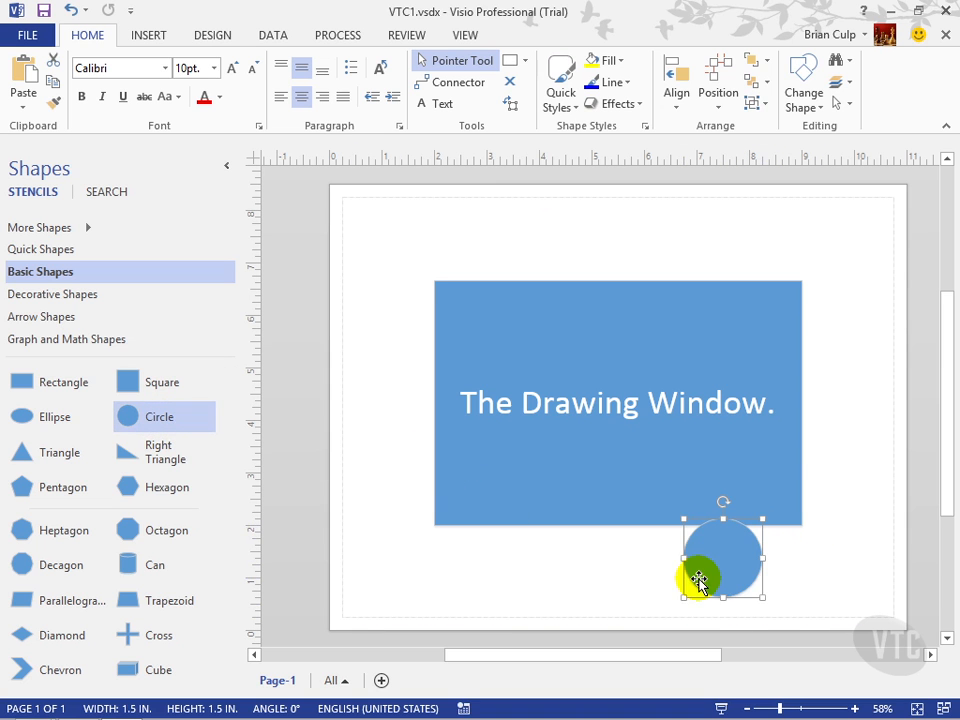
{"action": "left_click_drag", "start_coordinate": [680, 597], "coordinate": [744, 584]}
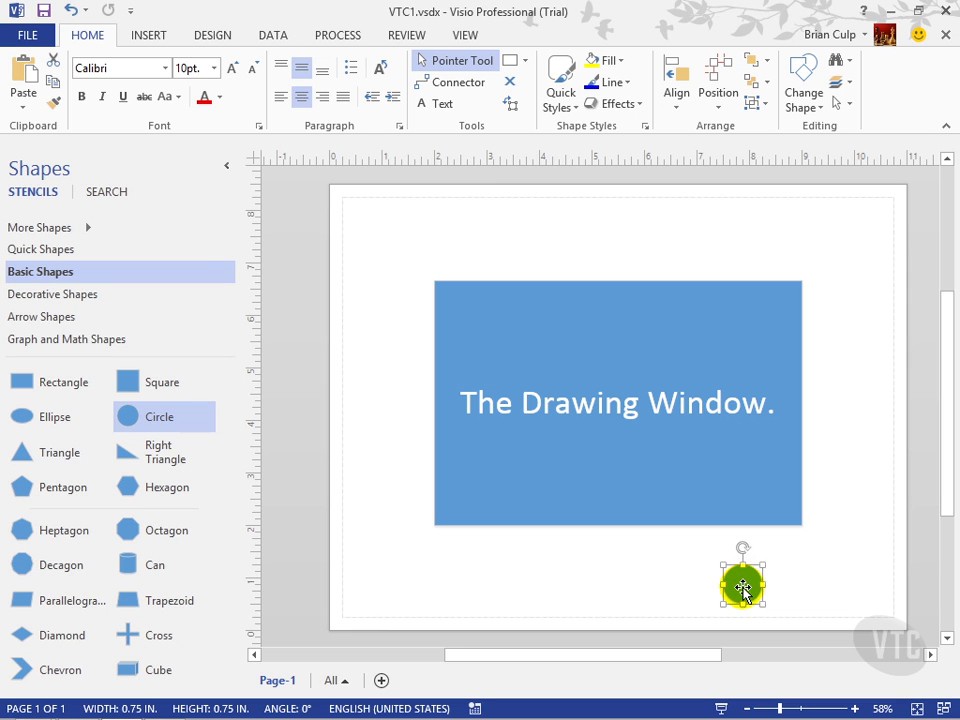
{"action": "key", "text": "Escape"}
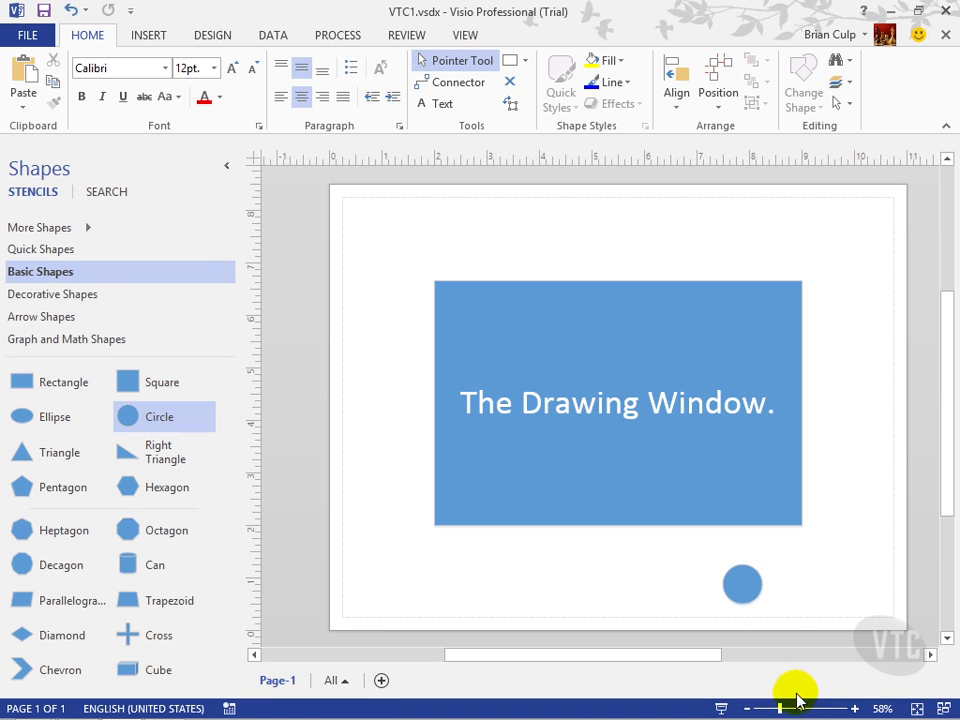
- Zoom in to 69%, pan toward the page's lower-right area, and fit the whole page back in view
{"action": "left_click", "coordinate": [855, 708]}
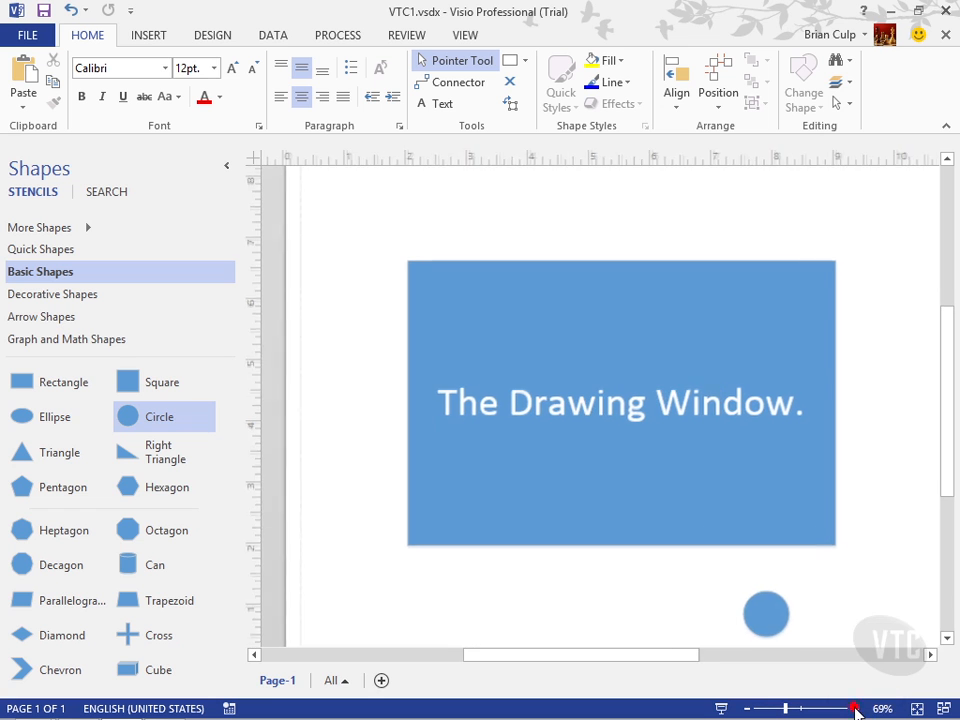
{"action": "mouse_move", "coordinate": [948, 445]}
{"action": "left_mouse_down"}
{"action": "mouse_move", "coordinate": [945, 482]}
{"action": "mouse_move", "coordinate": [948, 468]}
{"action": "left_mouse_up"}
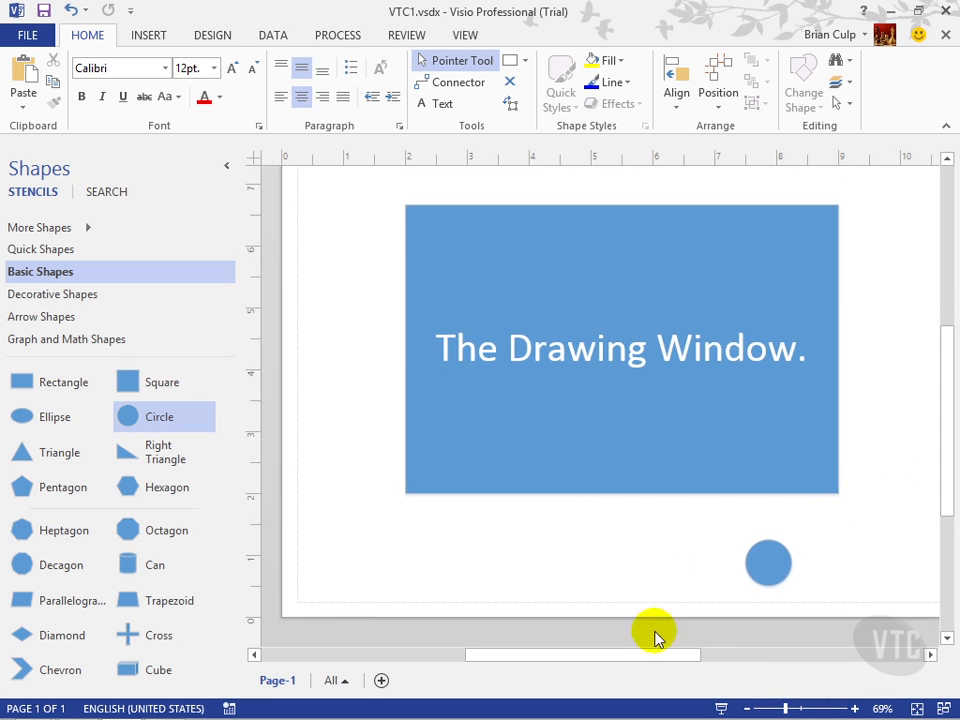
{"action": "mouse_move", "coordinate": [656, 658]}
{"action": "left_mouse_down"}
{"action": "mouse_move", "coordinate": [700, 662]}
{"action": "mouse_move", "coordinate": [676, 660]}
{"action": "left_mouse_up"}
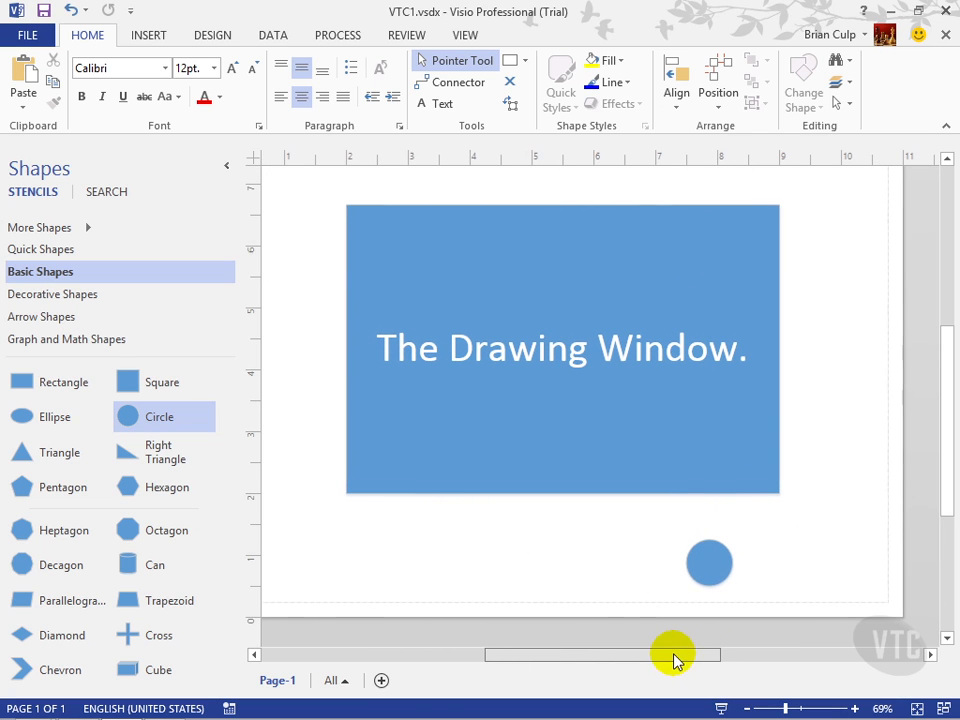
{"action": "left_click", "coordinate": [916, 710]}
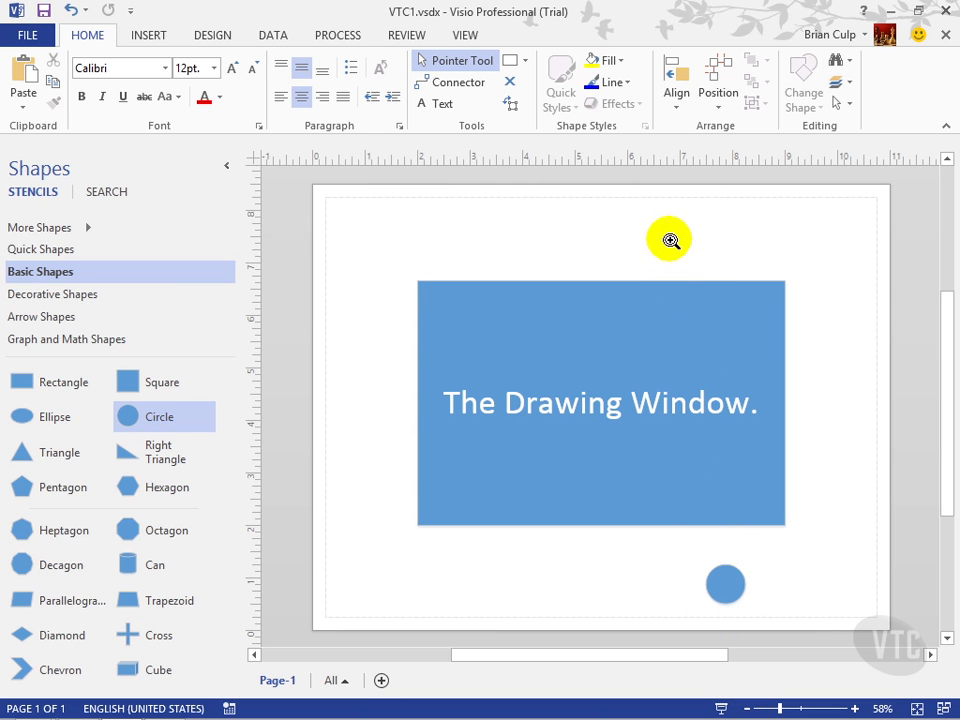
- Zoom in on the small circle to 167% and scroll the page up and down around it
{"action": "left_click", "coordinate": [726, 579]}
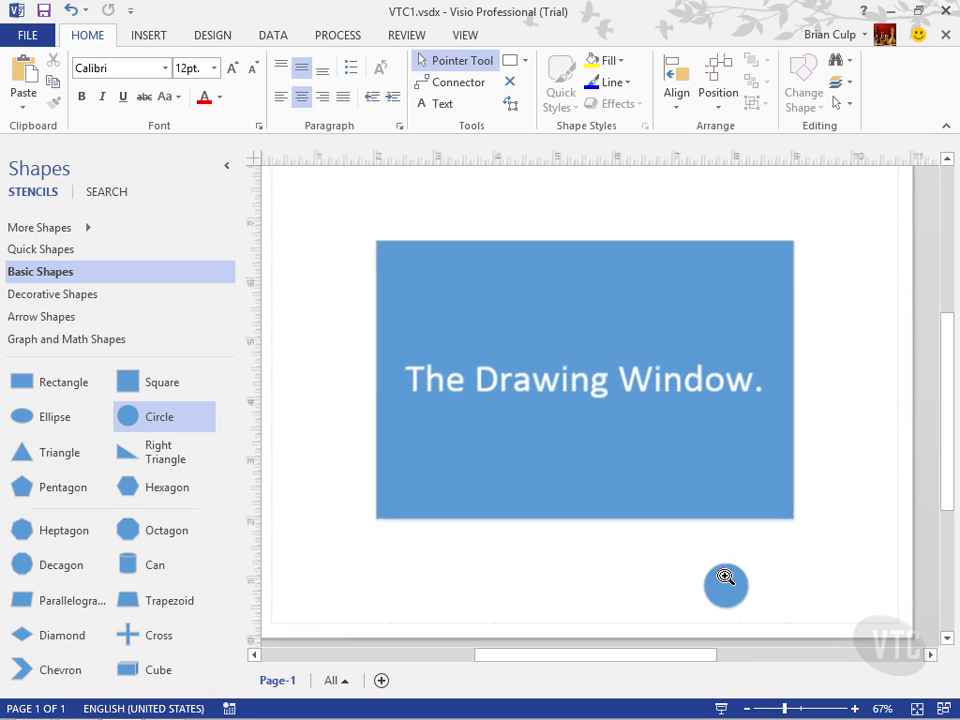
{"action": "left_click", "coordinate": [725, 577], "text": "ctrl+shift"}
{"action": "left_click", "coordinate": [725, 577], "text": "ctrl+shift"}
{"action": "left_click", "coordinate": [725, 576], "text": "ctrl+shift"}
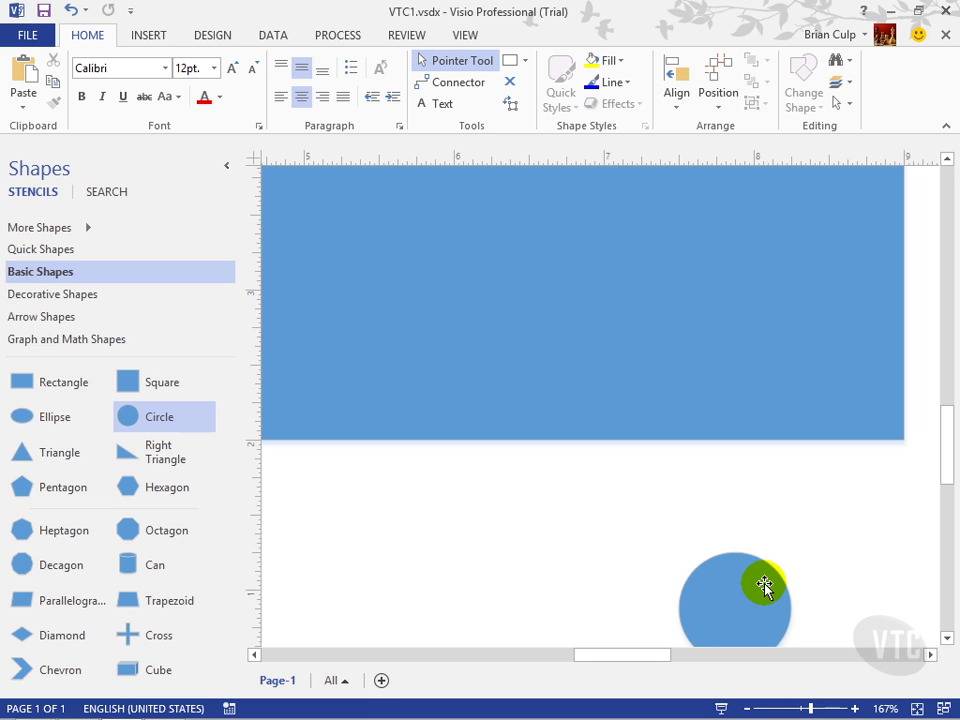
{"action": "scroll", "coordinate": [778, 518], "scroll_direction": "down", "scroll_amount": 2}
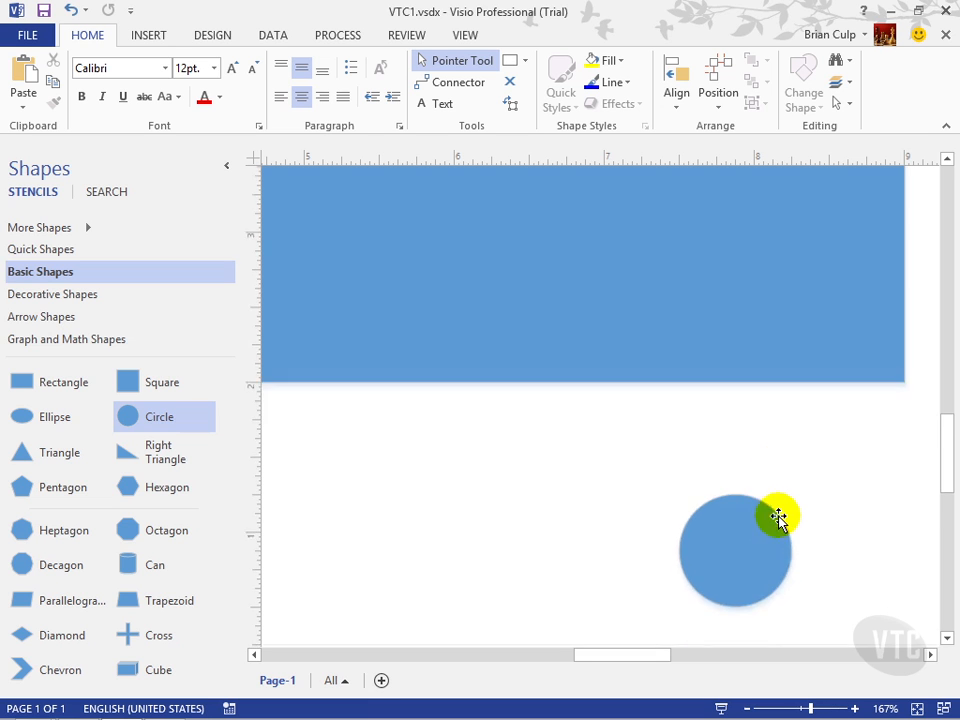
{"action": "scroll", "coordinate": [776, 518], "scroll_direction": "up", "scroll_amount": 2}
{"action": "scroll", "coordinate": [776, 518], "scroll_direction": "down", "scroll_amount": 3}
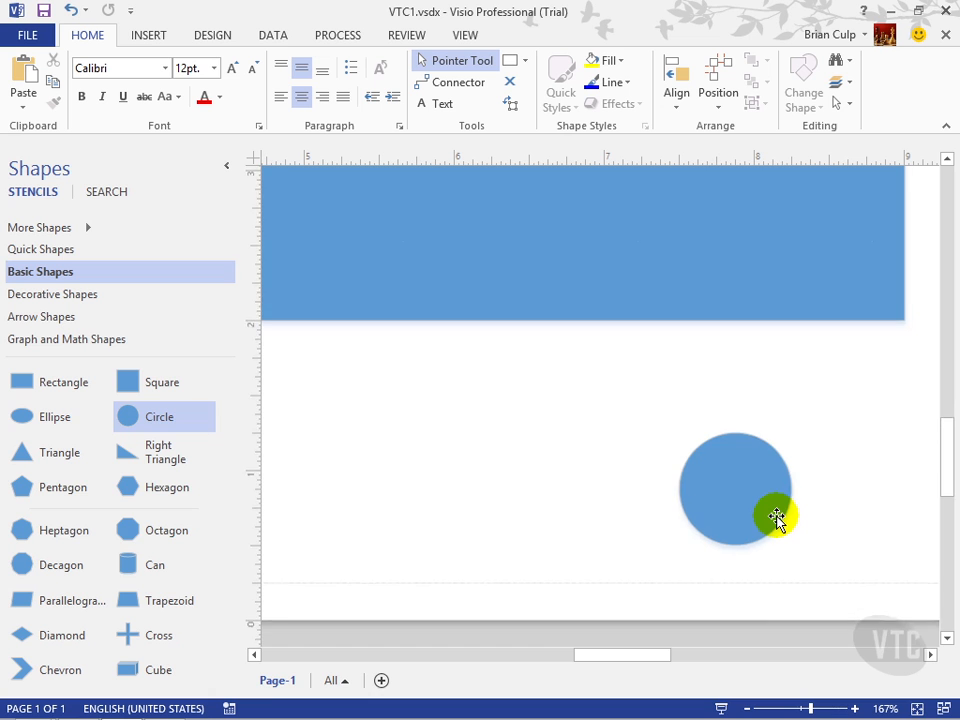
{"action": "scroll", "coordinate": [776, 518], "scroll_direction": "up", "scroll_amount": 6}
{"action": "scroll", "coordinate": [776, 516], "scroll_direction": "down", "scroll_amount": 4}
{"action": "scroll", "coordinate": [776, 514], "scroll_direction": "up", "scroll_amount": 3}
{"action": "scroll", "coordinate": [776, 514], "scroll_direction": "down", "scroll_amount": 2}
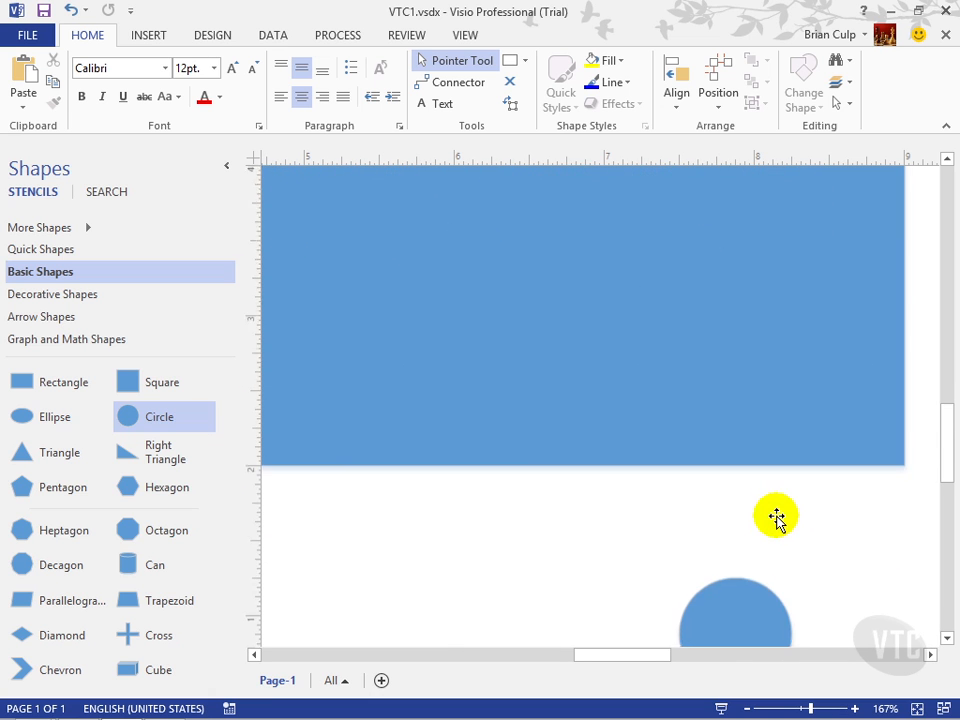
{"action": "left_click_drag", "start_coordinate": [950, 470], "coordinate": [945, 503]}
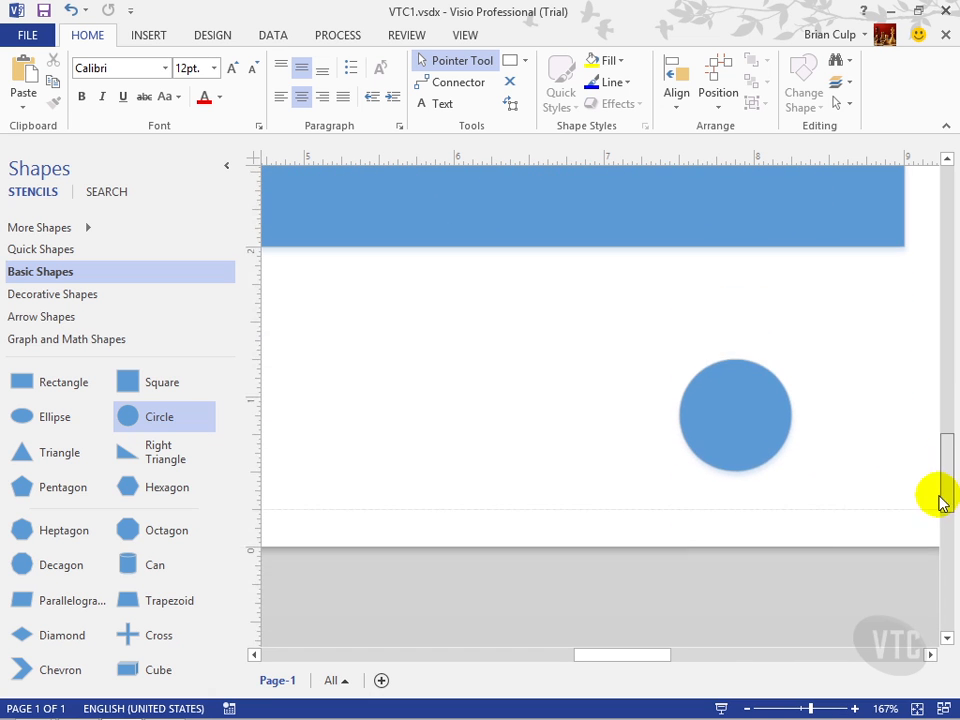
- Label the circle with the text "Add text"
{"action": "left_click", "coordinate": [716, 412]}
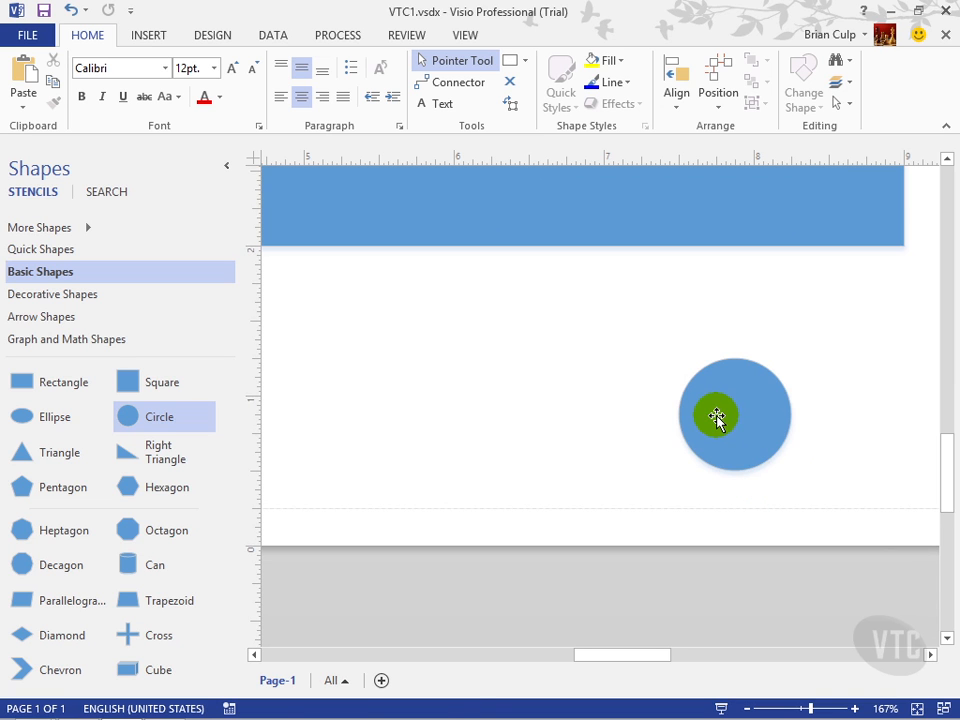
{"action": "left_click", "coordinate": [718, 419]}
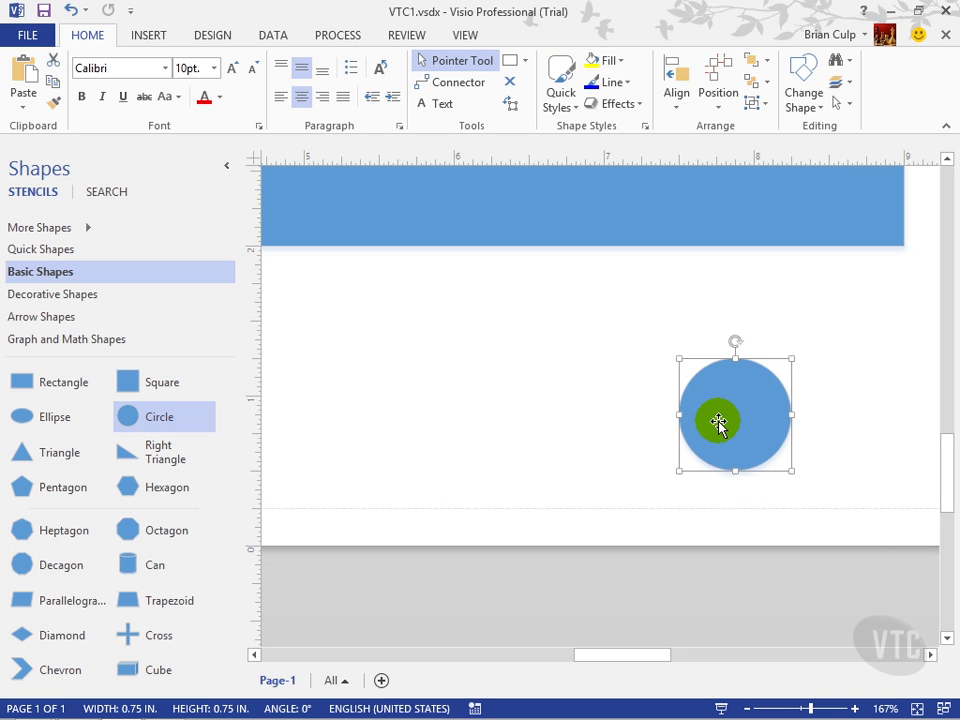
{"action": "double_click", "coordinate": [718, 419]}
{"action": "type", "text": "add som"}
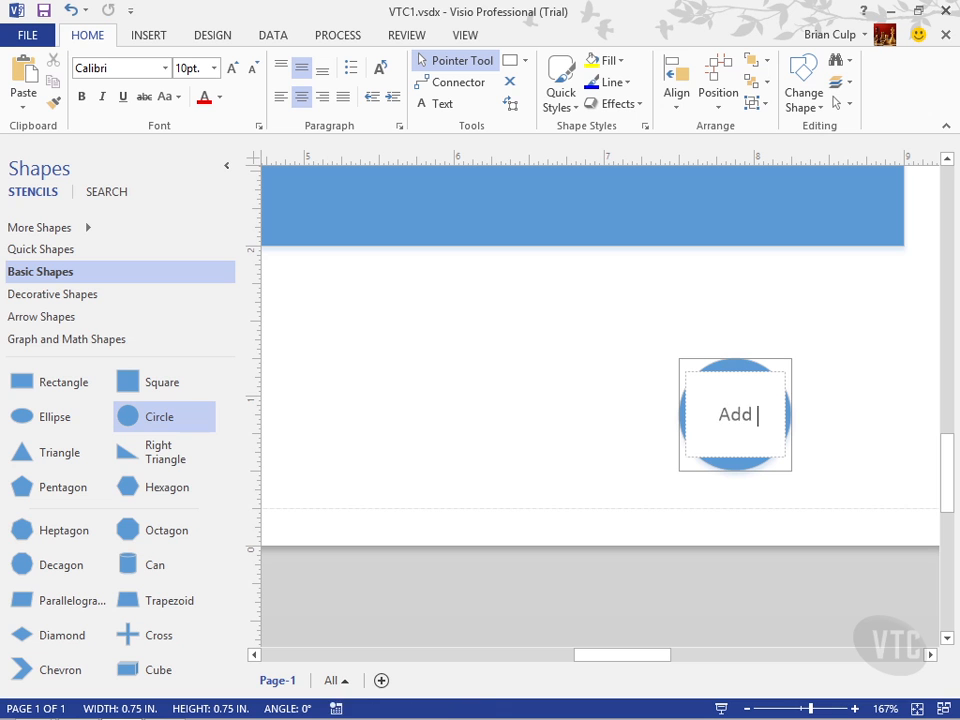
{"action": "key", "text": "BackSpace"}
{"action": "key", "text": "BackSpace"}
{"action": "key", "text": "BackSpace"}
{"action": "type", "text": "t"}
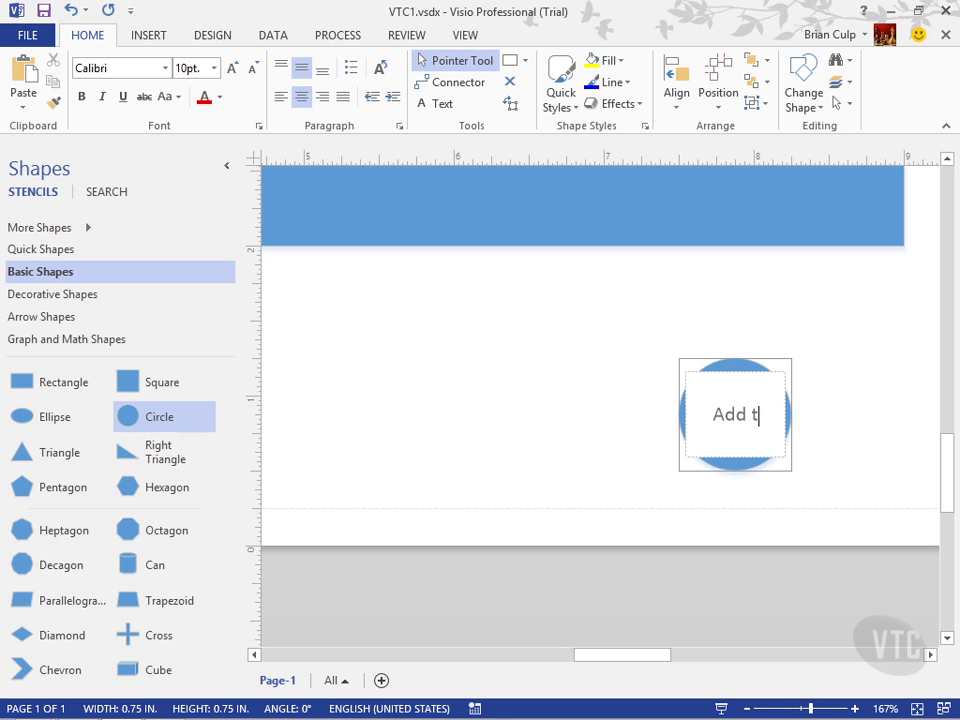
{"action": "type", "text": "ext"}
{"action": "left_click", "coordinate": [719, 421]}
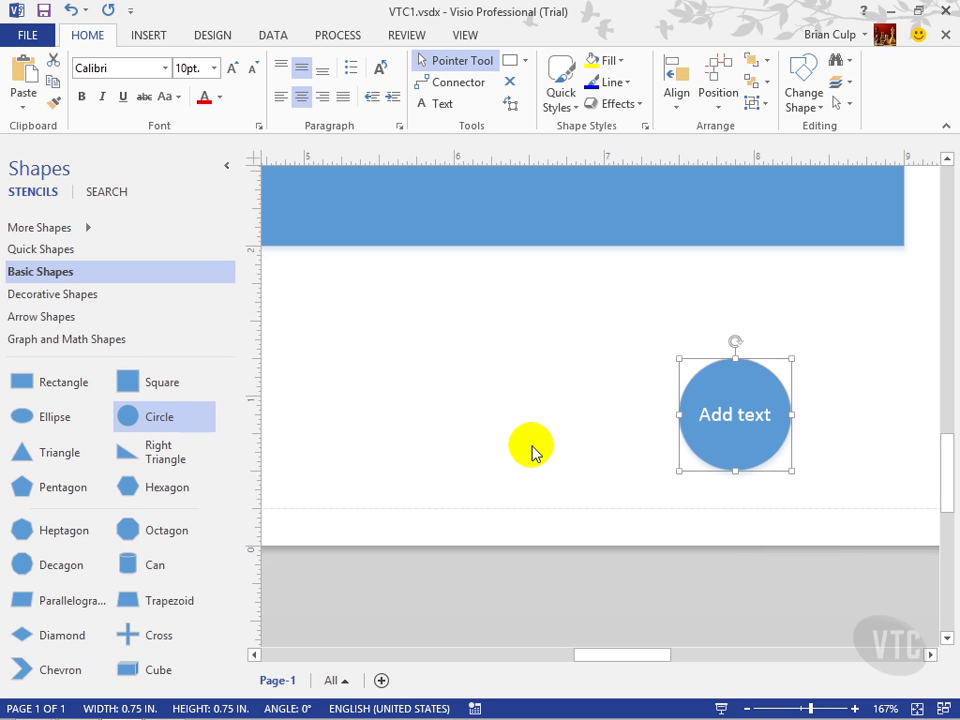
- Replace the circle's text with "Ctrl-shift-W" and deselect the circle
{"action": "left_click", "coordinate": [735, 414]}
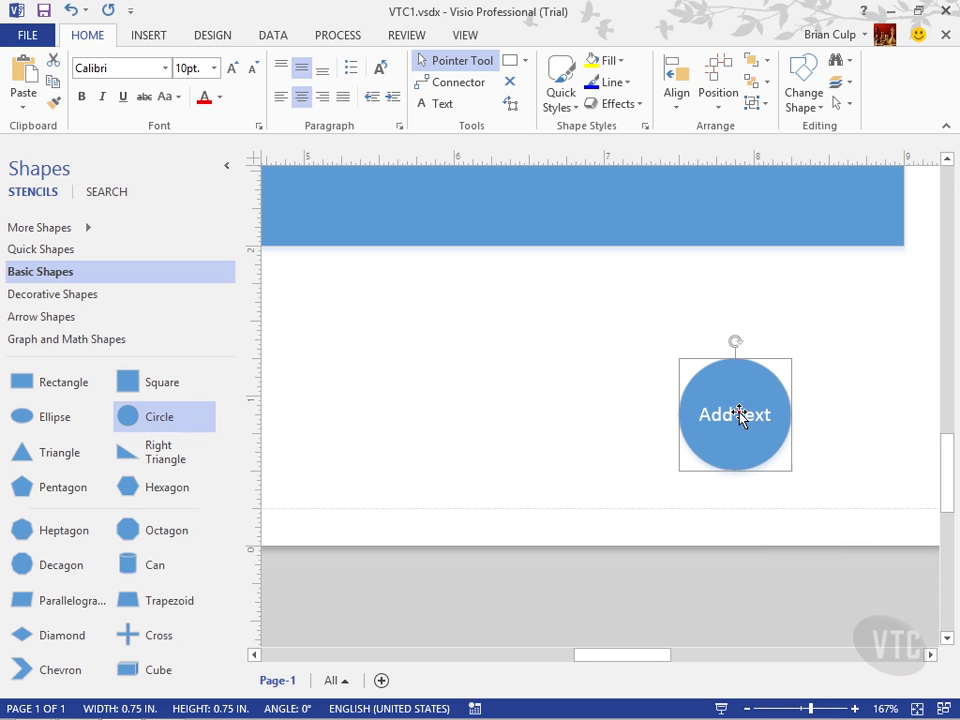
{"action": "left_click", "coordinate": [738, 415]}
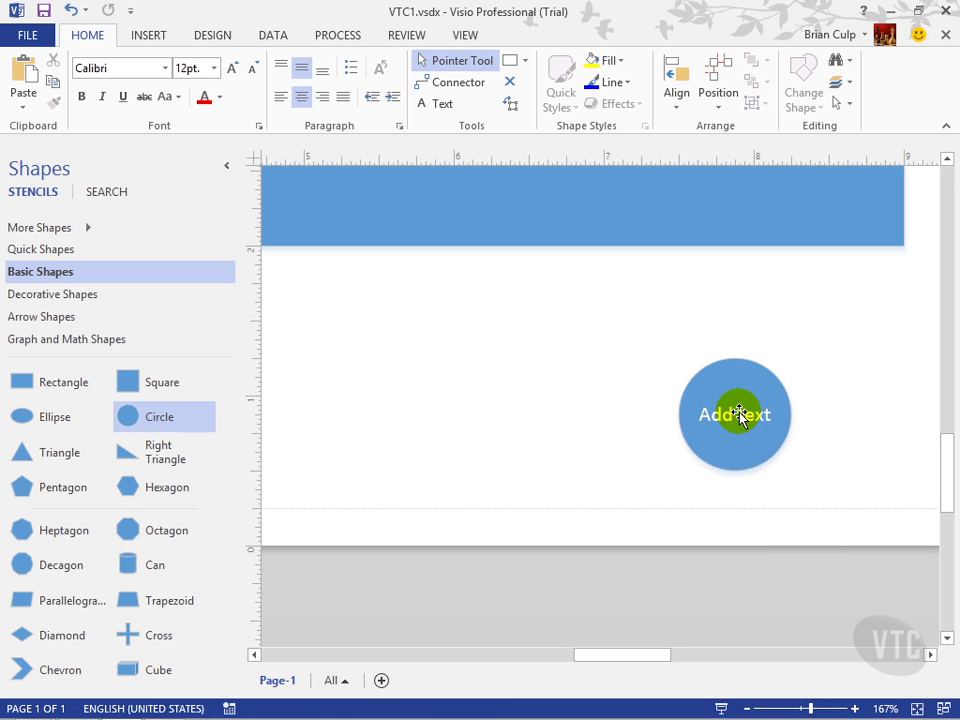
{"action": "double_click", "coordinate": [738, 416]}
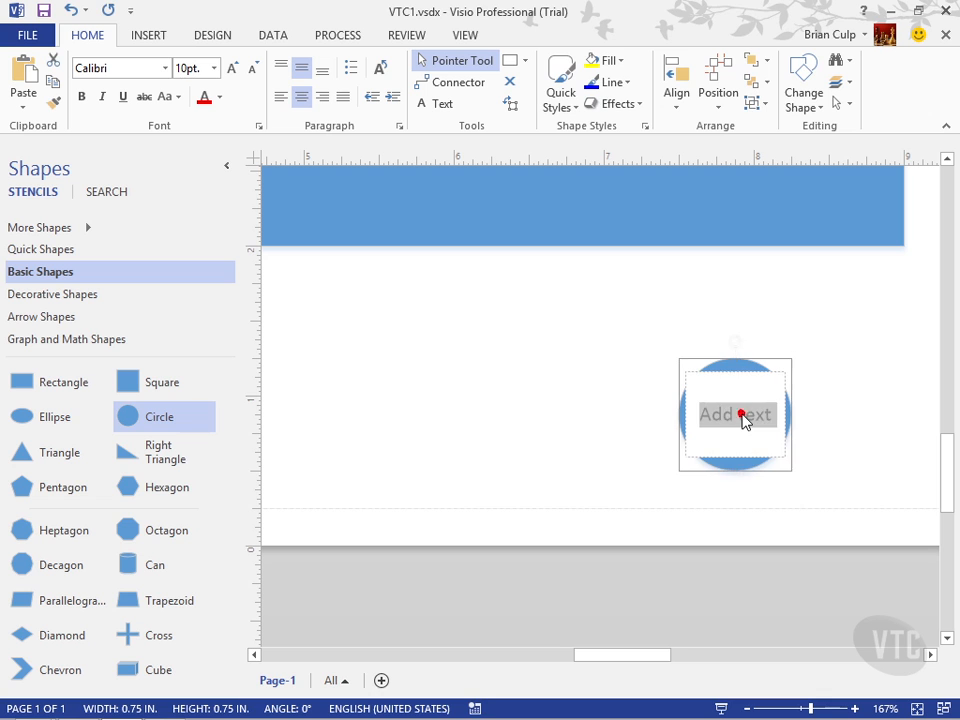
{"action": "type", "text": "ct"}
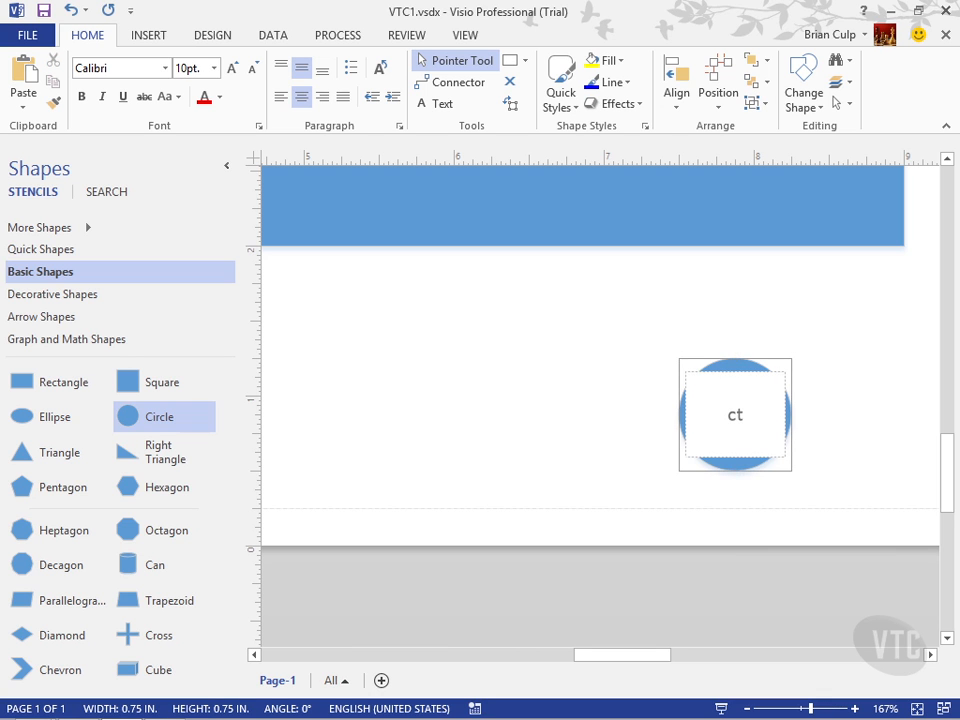
{"action": "type", "text": "rl-shift"}
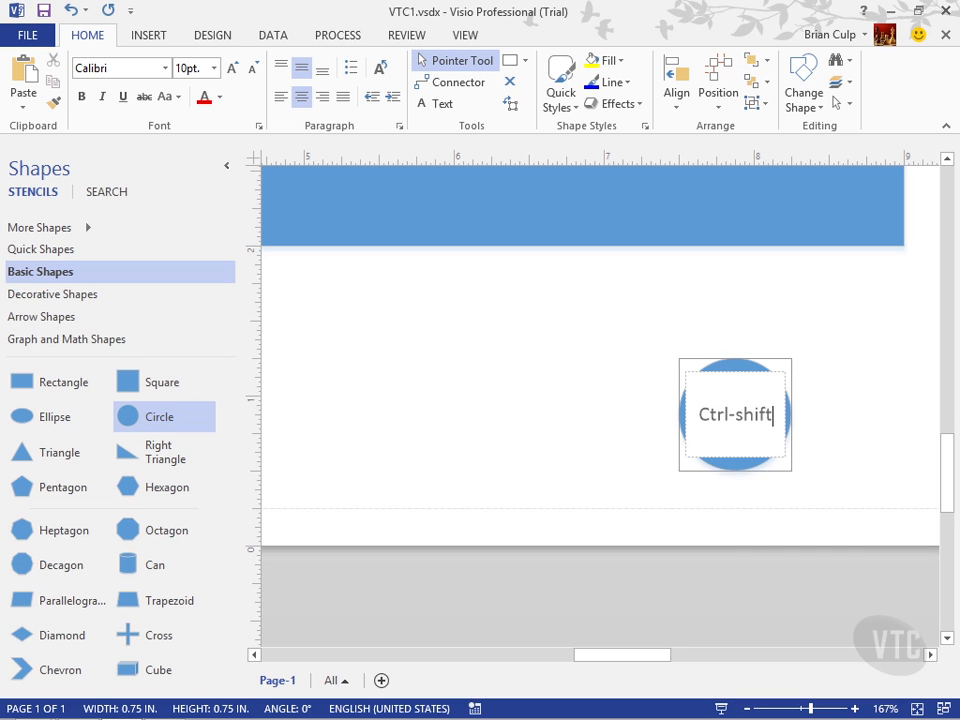
{"action": "type", "text": "-W"}
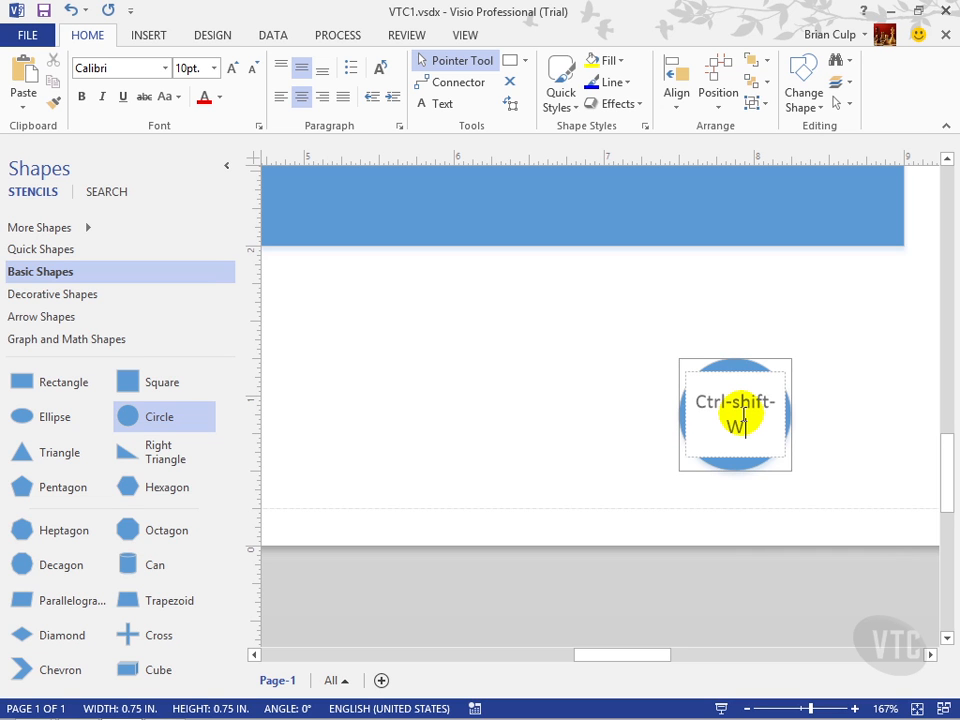
{"action": "left_click", "coordinate": [599, 397]}
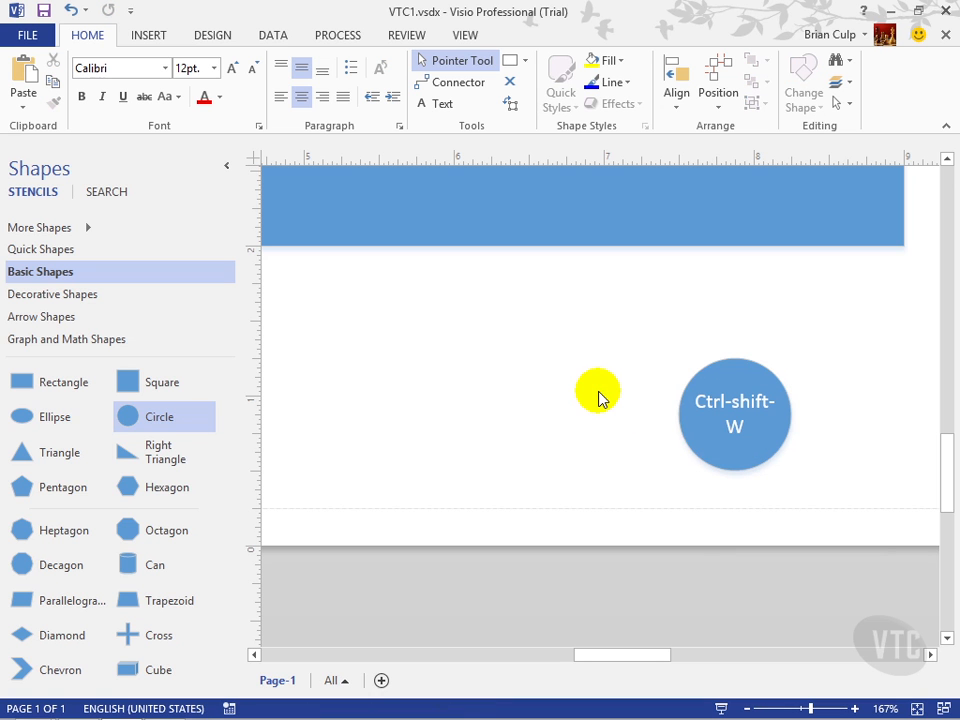
- Fit the whole page in view, and zoom repeatedly in and out around the labelled circle, ending at 67%
{"action": "key", "text": "ctrl+shift+w"}
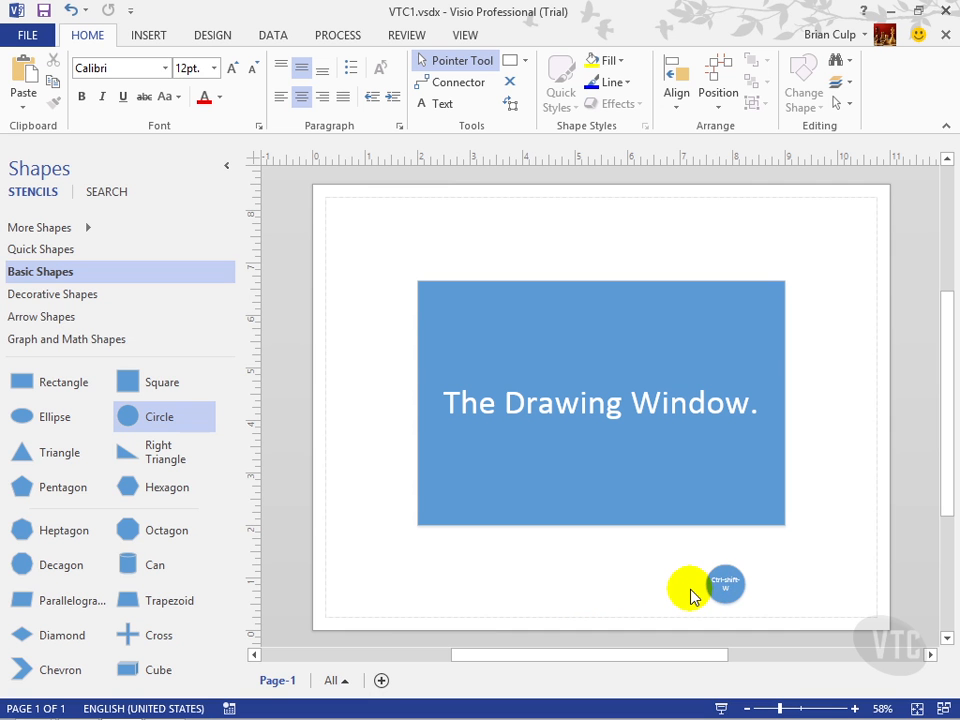
{"action": "scroll", "coordinate": [690, 595], "scroll_direction": "up", "scroll_amount": 2}
{"action": "scroll", "coordinate": [690, 595], "scroll_direction": "down", "scroll_amount": 8}
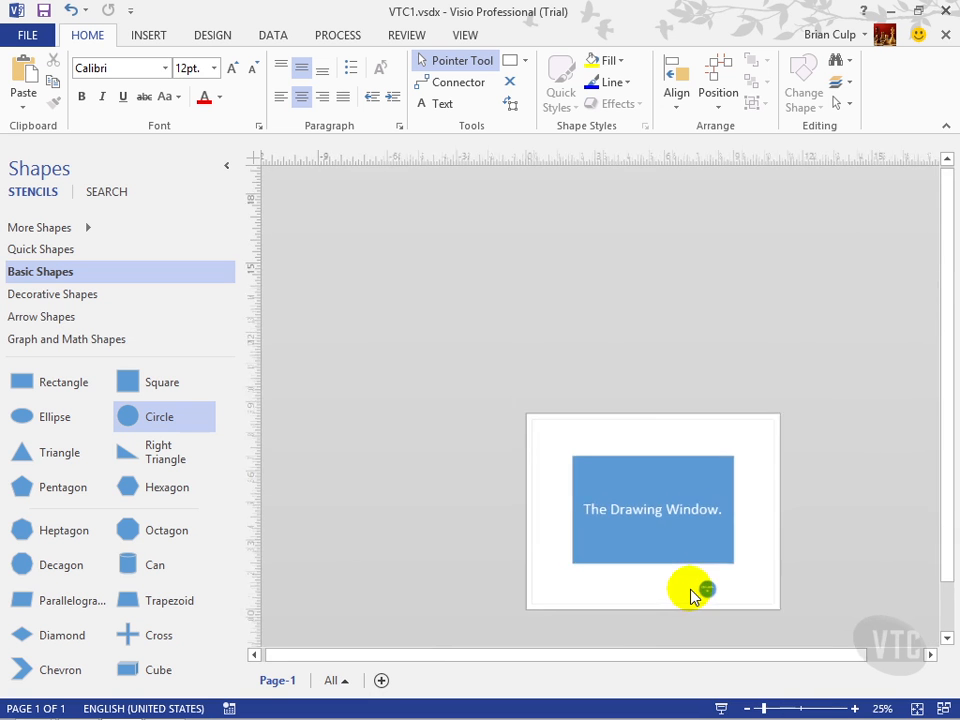
{"action": "scroll", "coordinate": [690, 595], "scroll_direction": "up", "scroll_amount": 5}
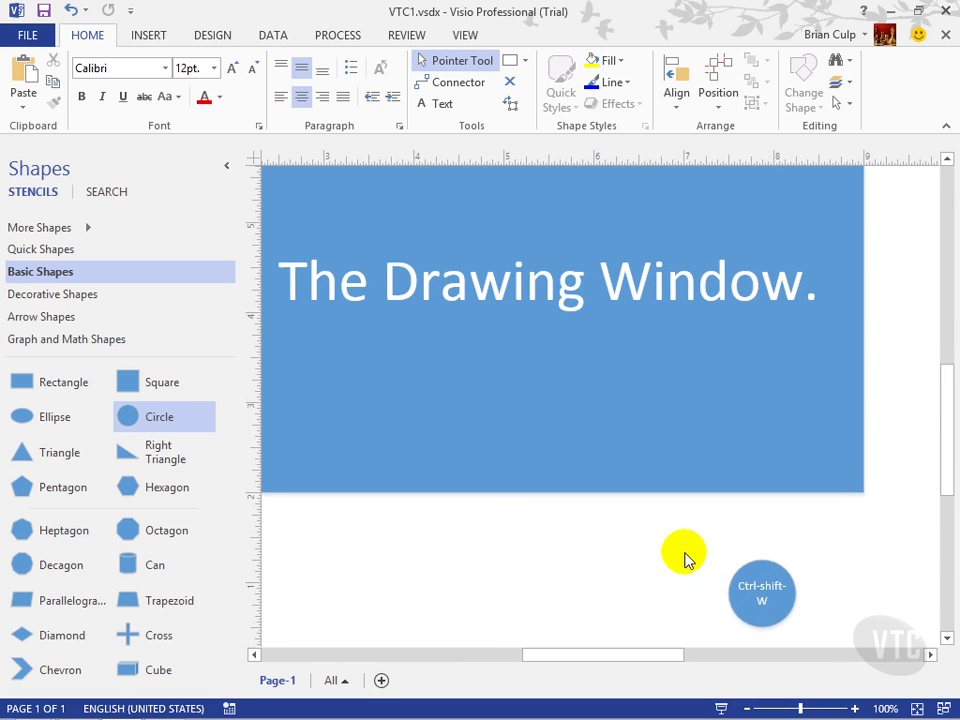
{"action": "scroll", "coordinate": [686, 555], "scroll_direction": "down", "scroll_amount": 6}
{"action": "scroll", "coordinate": [687, 558], "scroll_direction": "up", "scroll_amount": 8}
{"action": "scroll", "coordinate": [688, 564], "scroll_direction": "down", "scroll_amount": 2}
{"action": "scroll", "coordinate": [689, 570], "scroll_direction": "up", "scroll_amount": 4}
{"action": "scroll", "coordinate": [690, 574], "scroll_direction": "down", "scroll_amount": 5}
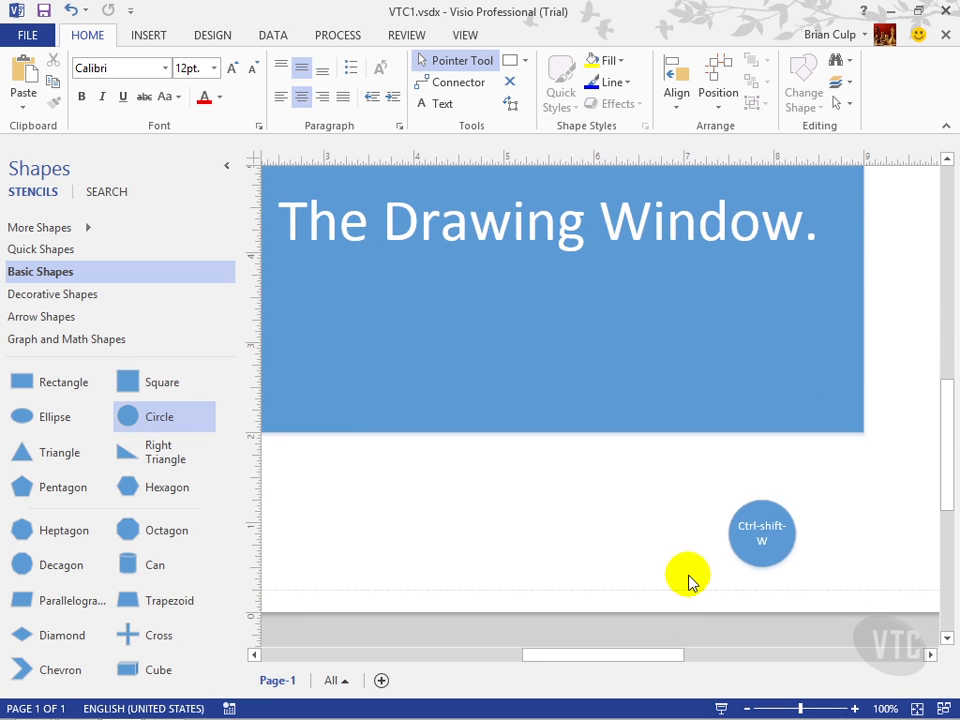
{"action": "scroll", "coordinate": [688, 580], "scroll_direction": "up", "scroll_amount": 6}
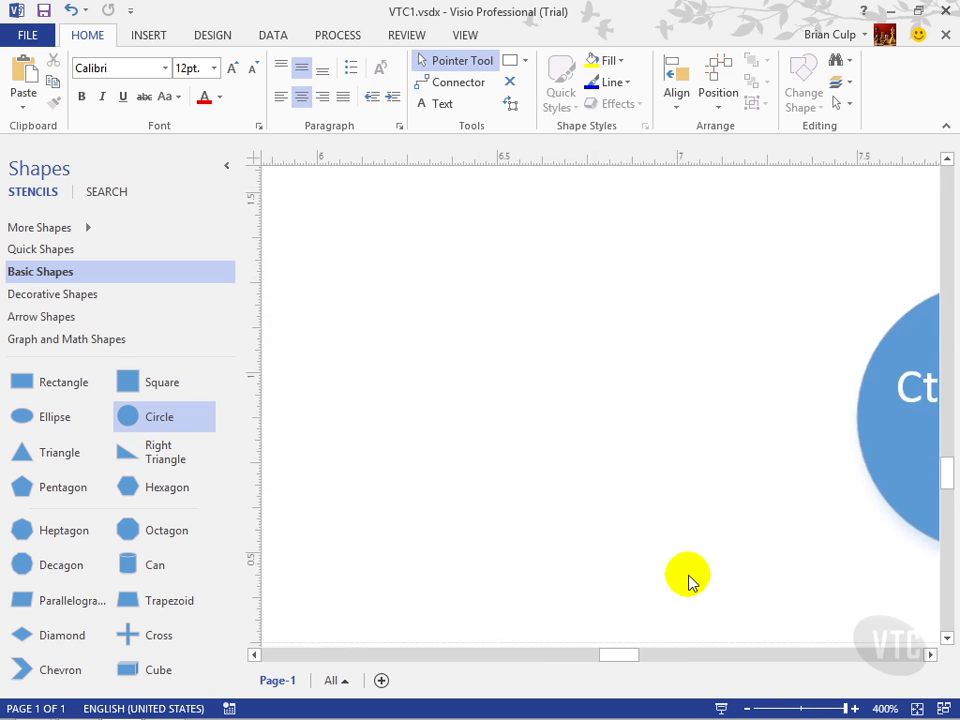
{"action": "scroll", "coordinate": [688, 580], "scroll_direction": "down", "scroll_amount": 3}
{"action": "scroll", "coordinate": [688, 580], "scroll_direction": "down", "scroll_amount": 3}
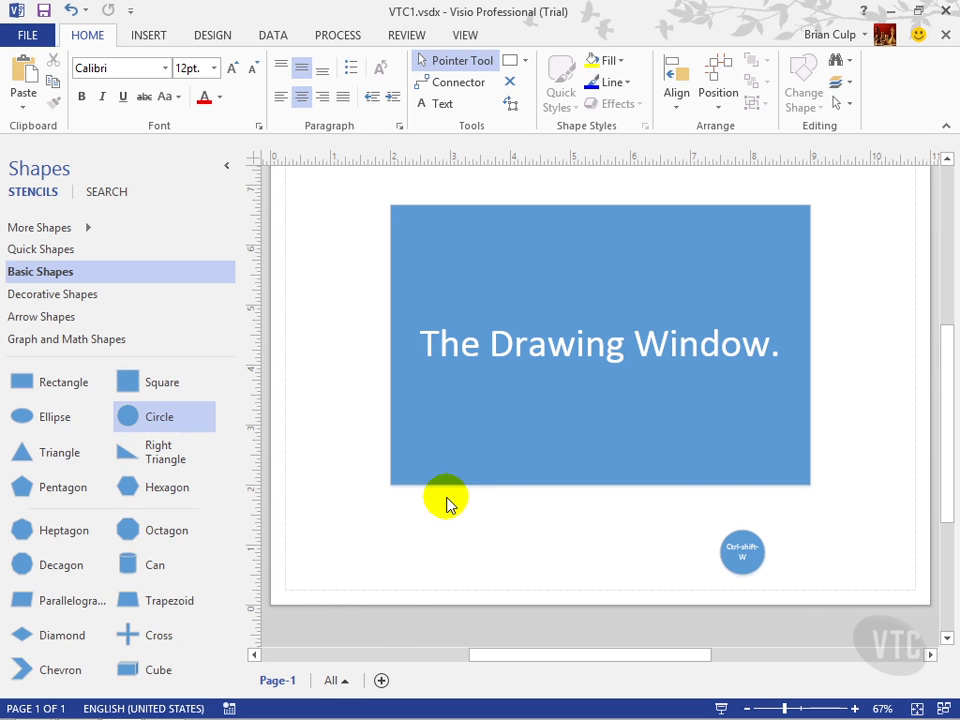
- Add a second page to the drawing, and switch to Page-1 and back to Page-2
{"action": "left_click", "coordinate": [381, 682]}
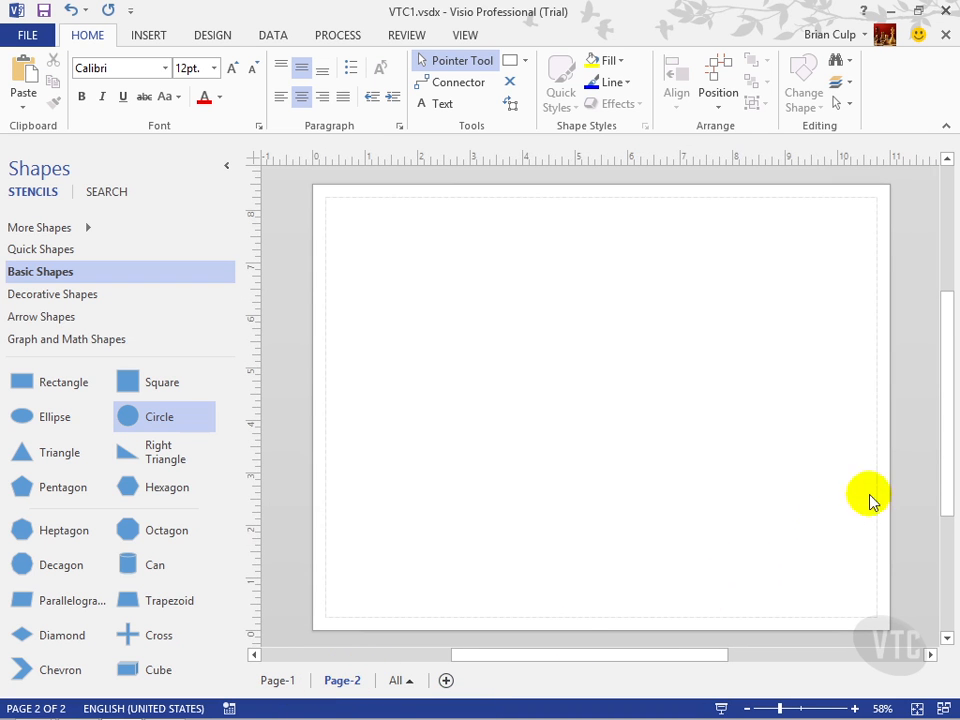
{"action": "left_click_drag", "start_coordinate": [949, 480], "coordinate": [928, 504]}
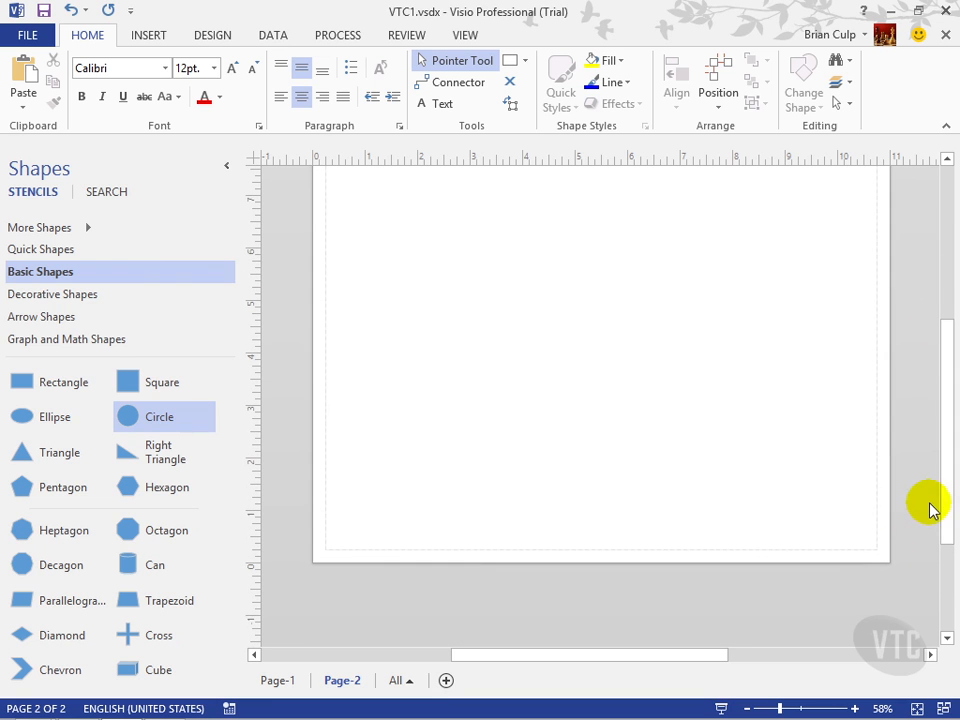
{"action": "left_click", "coordinate": [277, 683]}
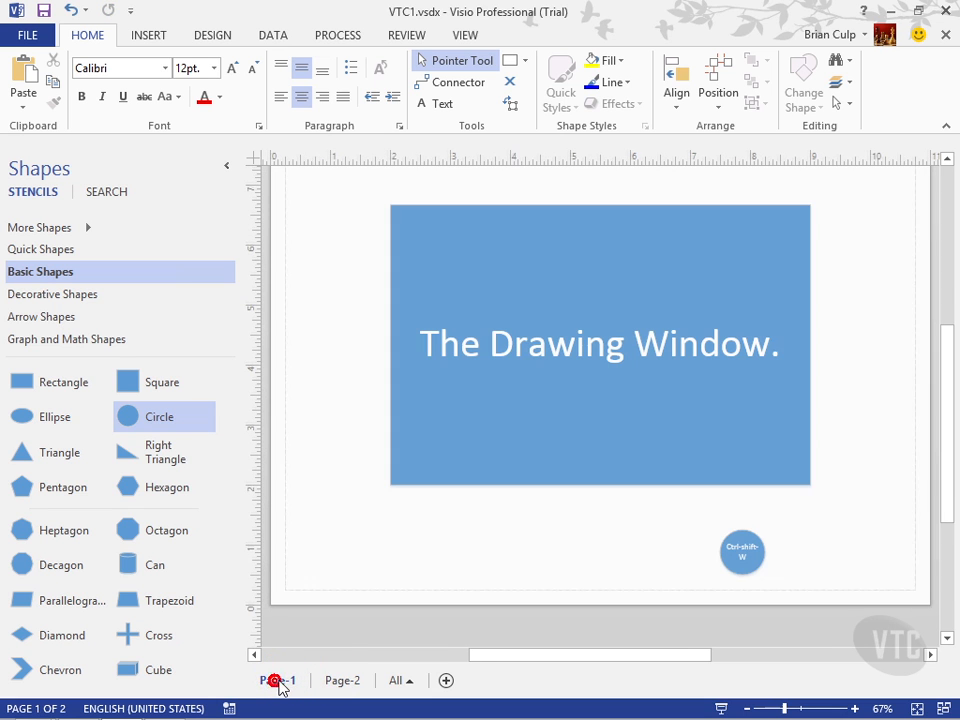
{"action": "left_click", "coordinate": [343, 681]}
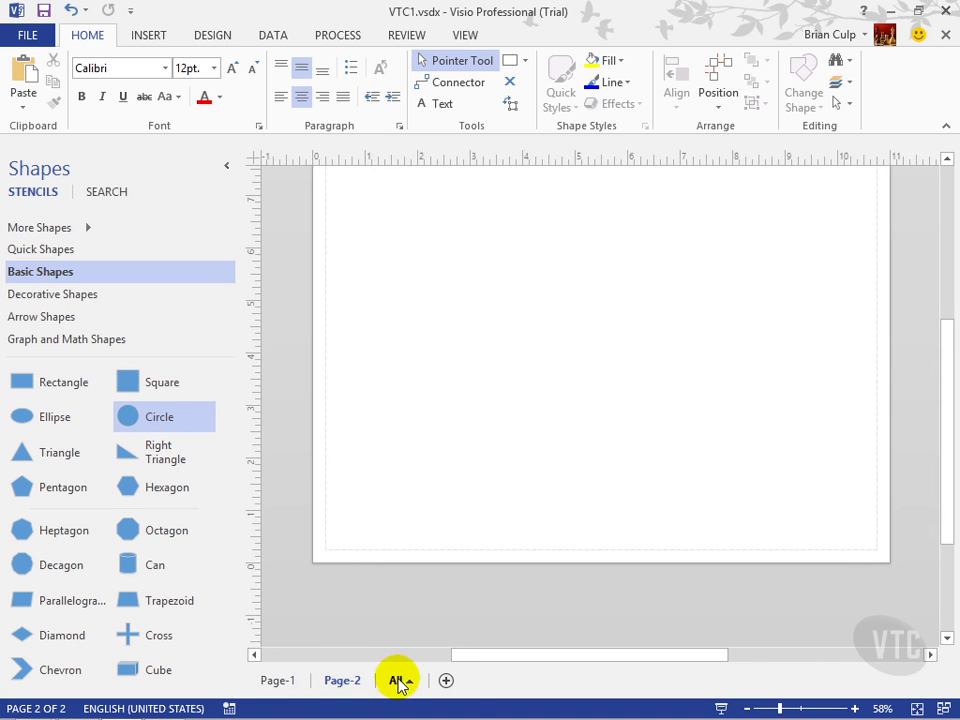
- Return to Page-1 using the list of all pages and fit the whole page in view
{"action": "left_click", "coordinate": [398, 681]}
{"action": "left_click", "coordinate": [367, 620]}
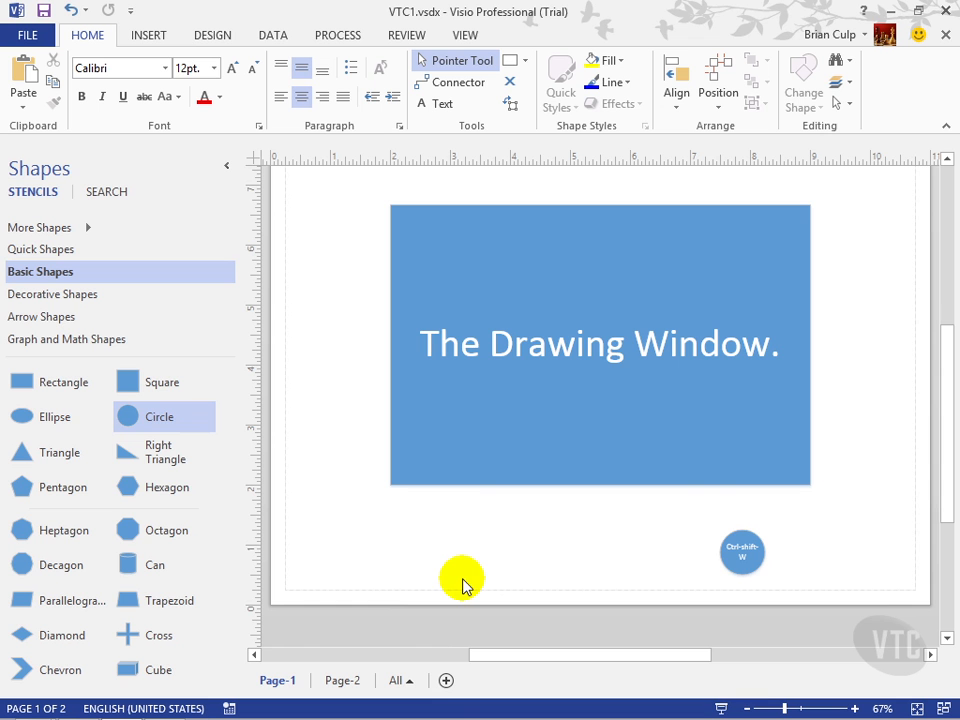
{"action": "key", "text": "ctrl+shift+w"}
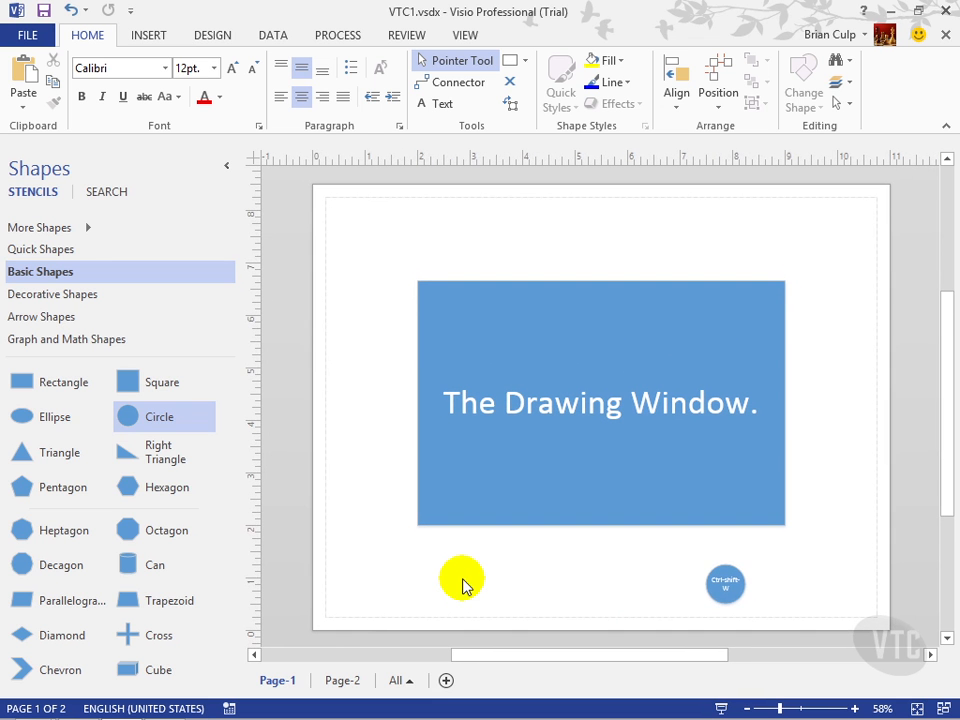